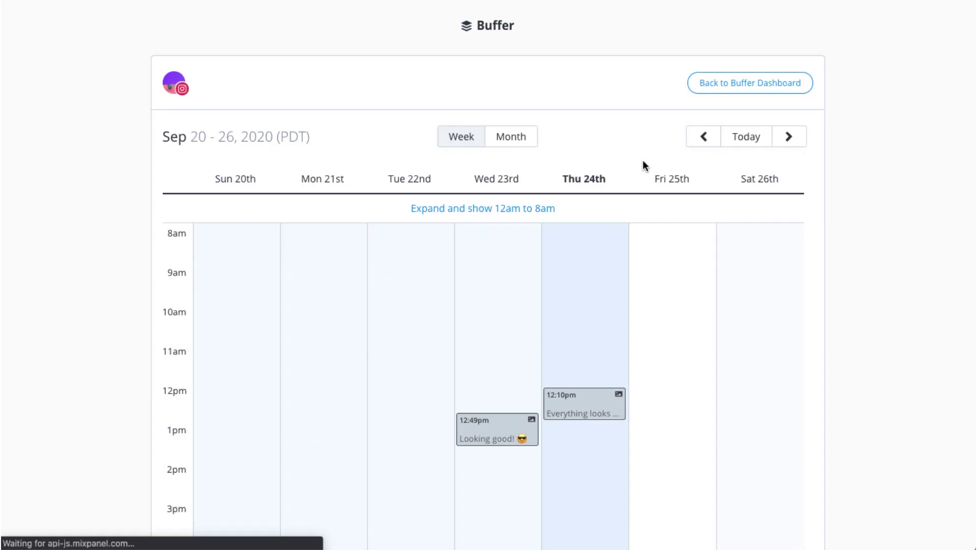
pyautogui.scroll(-3, 700, 281)
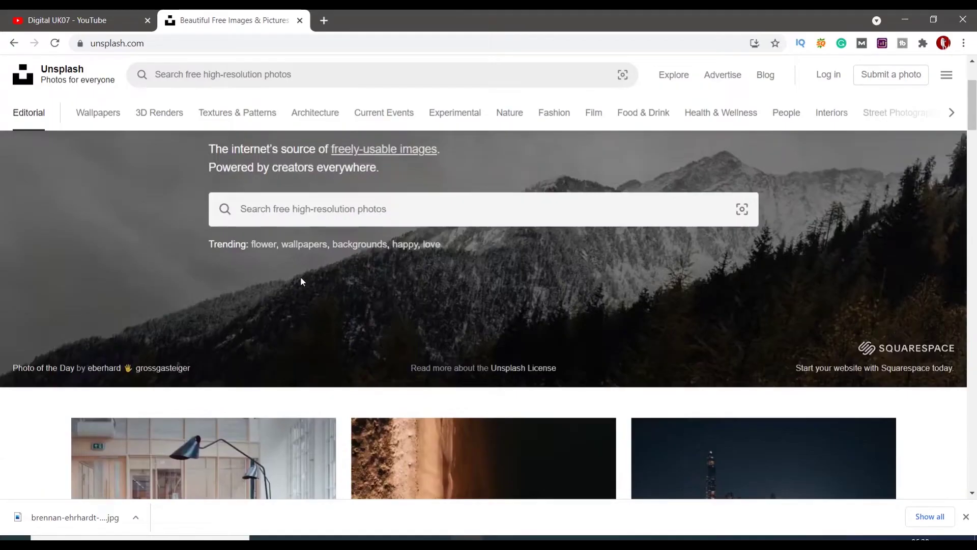
pyautogui.scroll(-3, 300, 278)
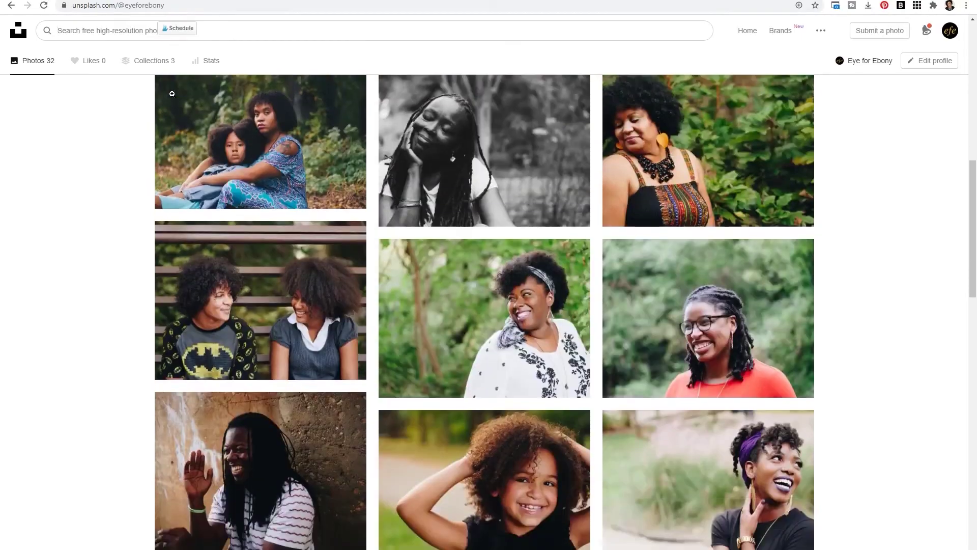
pyautogui.scroll(-2, 173, 94)
pyautogui.scroll(-2, 173, 95)
pyautogui.scroll(-2, 173, 94)
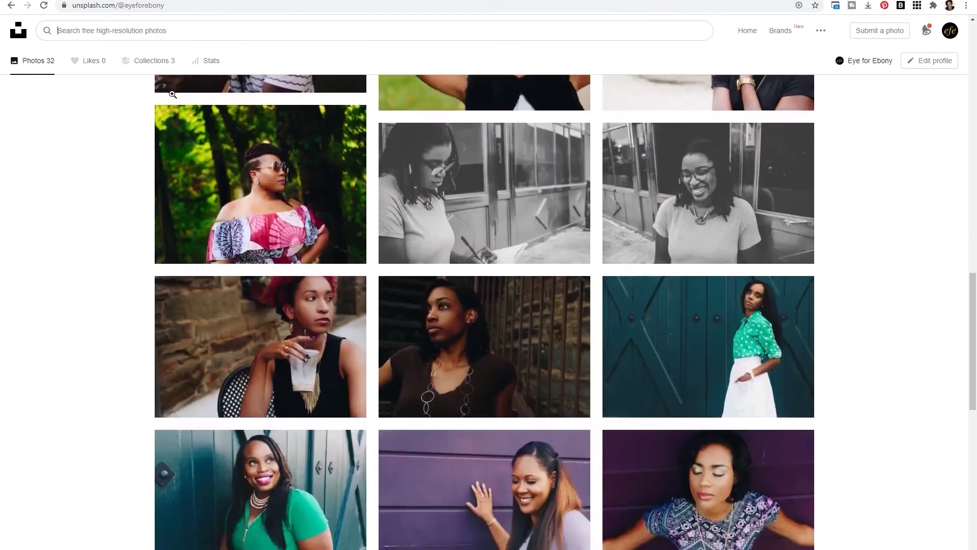
pyautogui.scroll(-3, 173, 94)
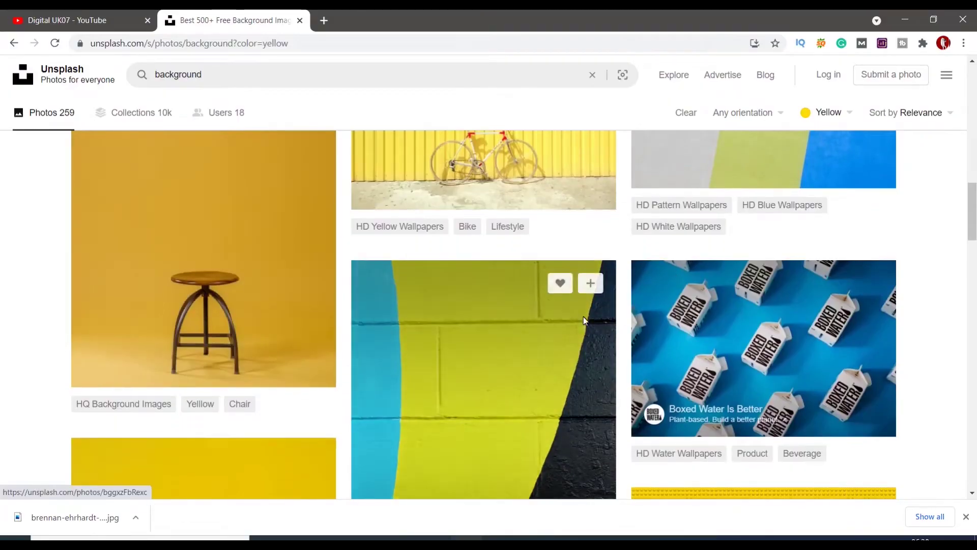
pyautogui.scroll(-3, 583, 317)
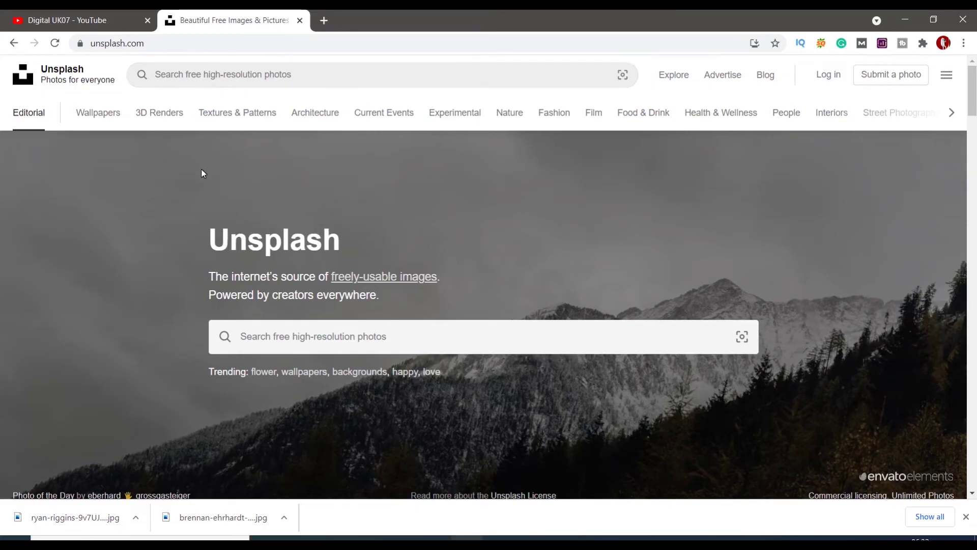
pyautogui.scroll(-1, 202, 270)
pyautogui.scroll(-6, 203, 269)
pyautogui.scroll(-1, 204, 273)
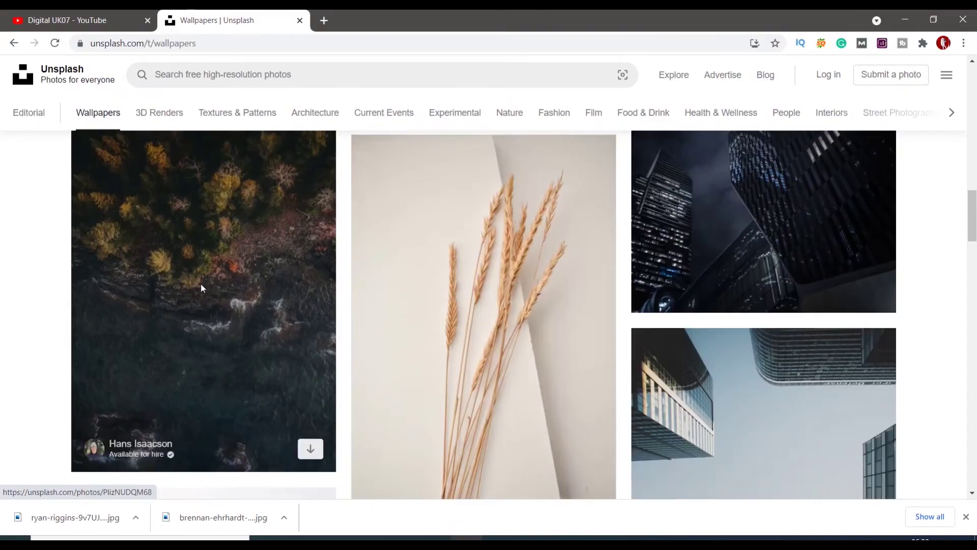
pyautogui.scroll(-1, 375, 288)
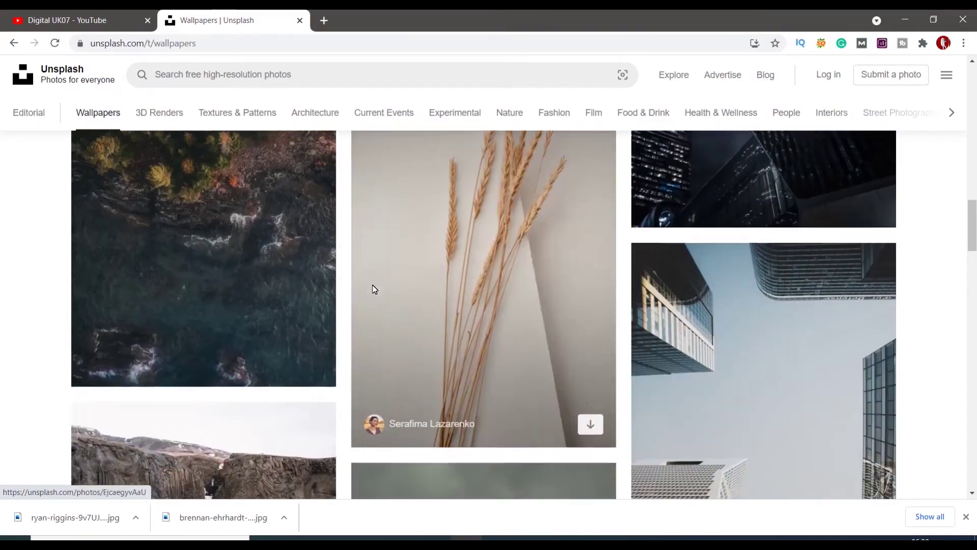